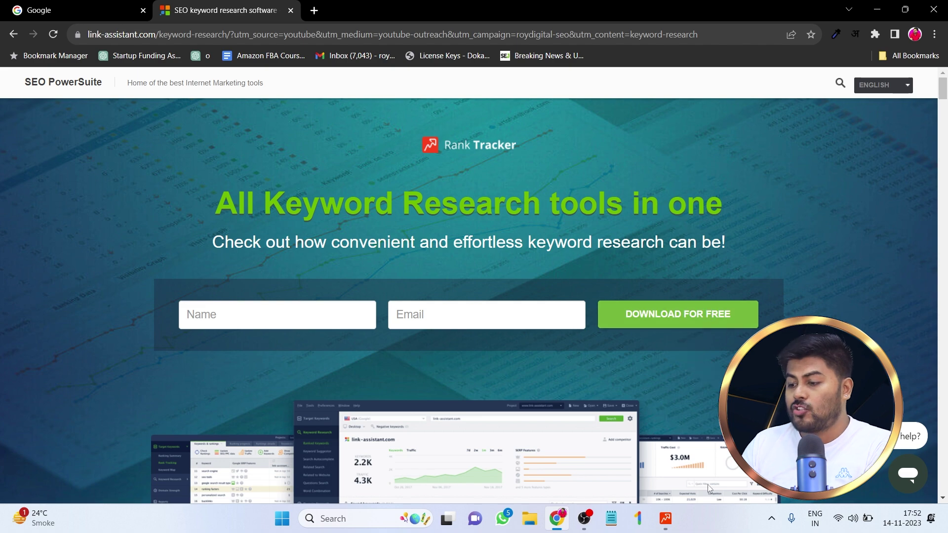
Switch to Rank Tracker and expand its Keyword Research section.
left_click(664, 526)
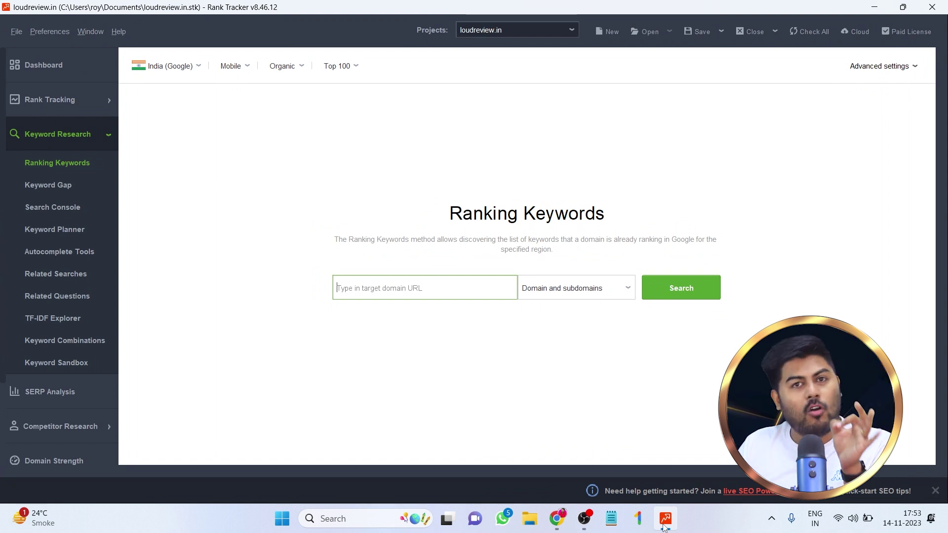
left_click(674, 523)
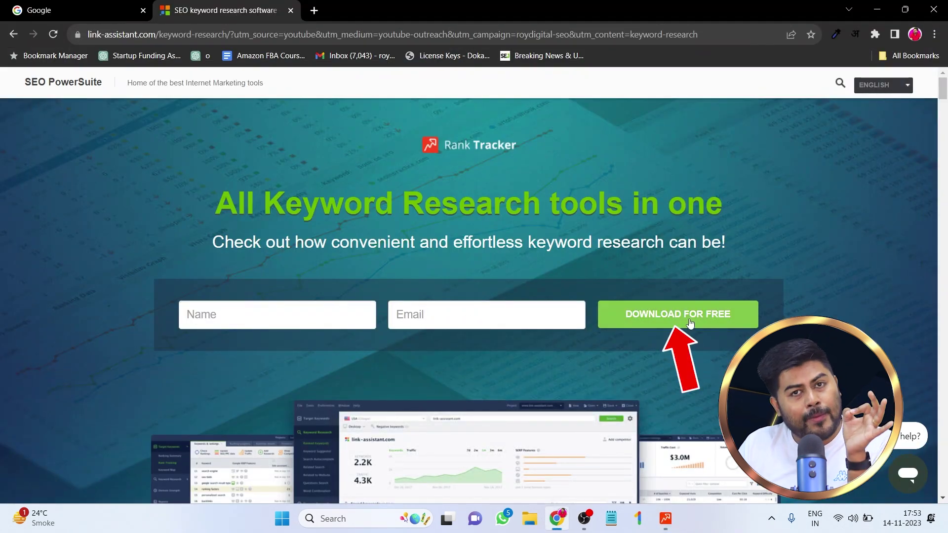
left_click(659, 514)
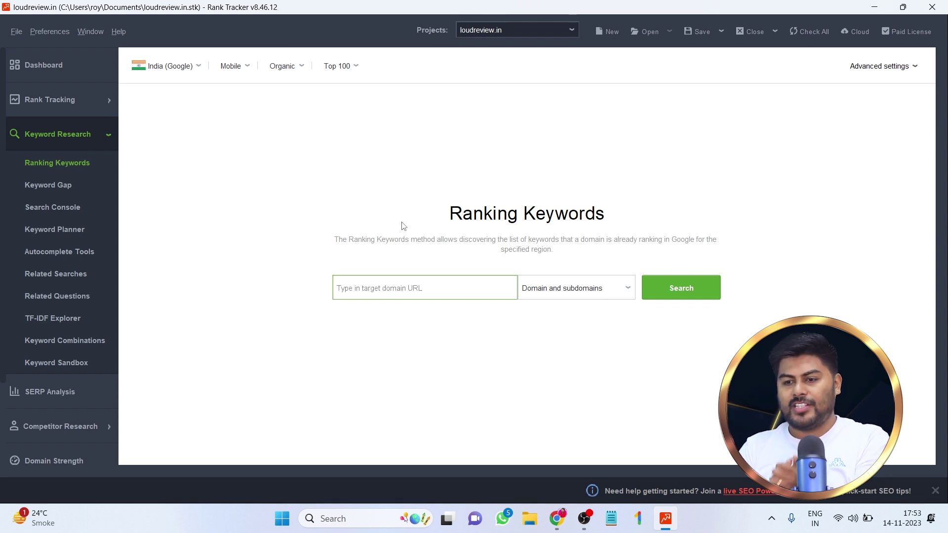
left_click(96, 130)
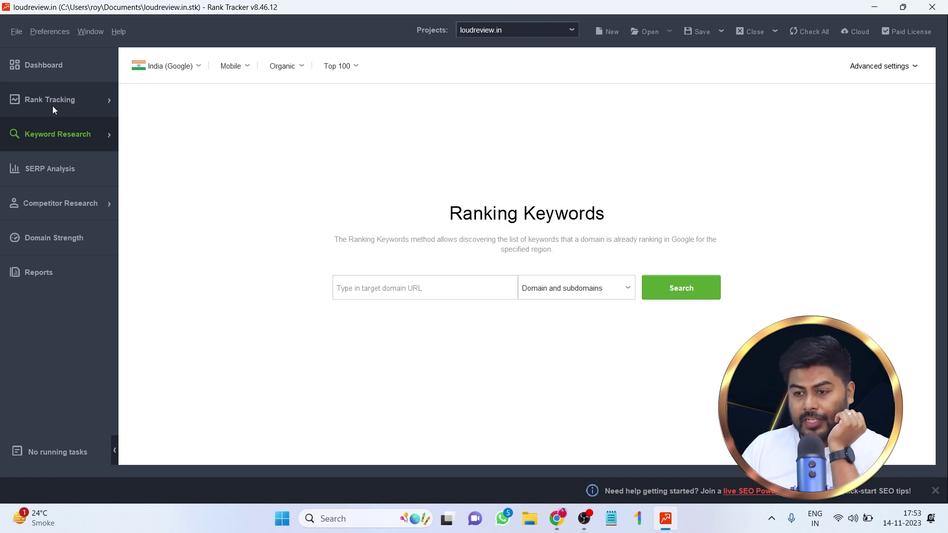
left_click(99, 132)
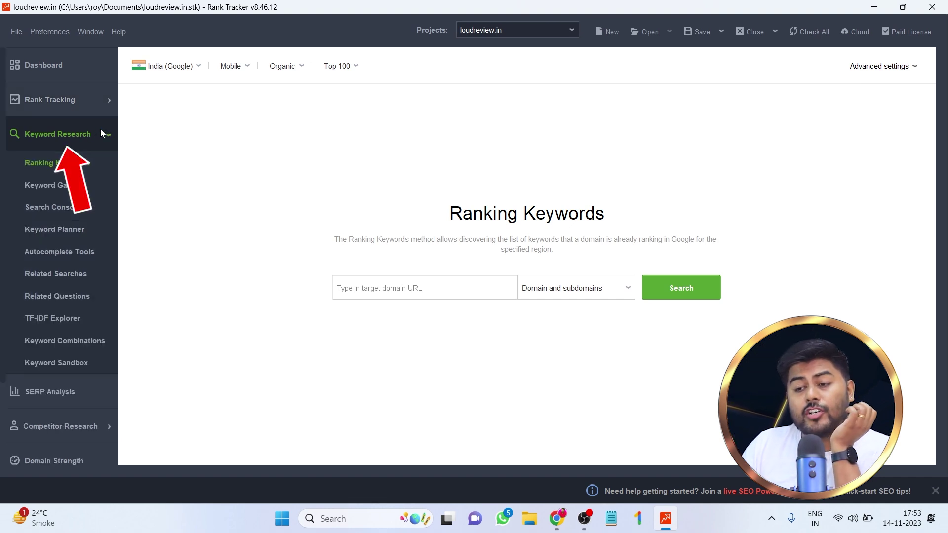
Replace the topic keyword in Autocomplete Tools with "best headphones" and run the Google keyword search.
left_click(66, 256)
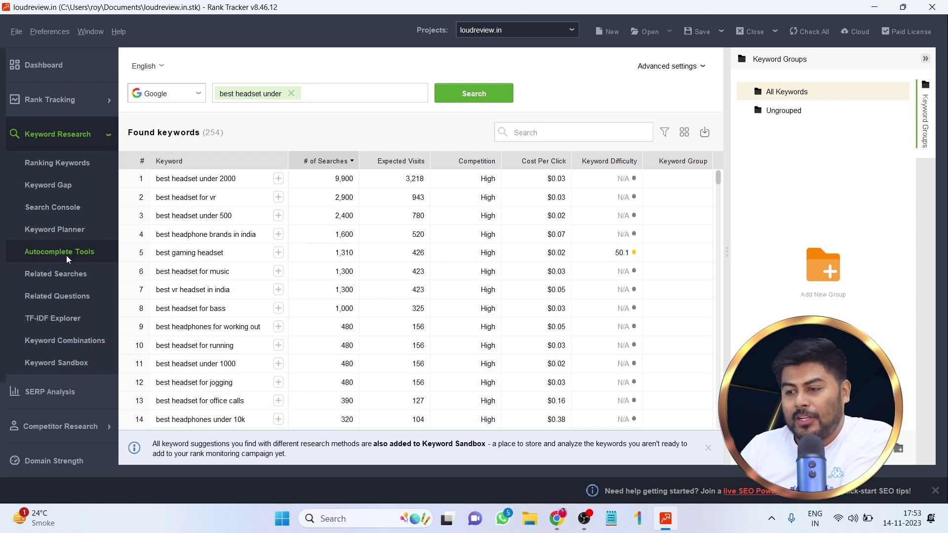
left_click(291, 94)
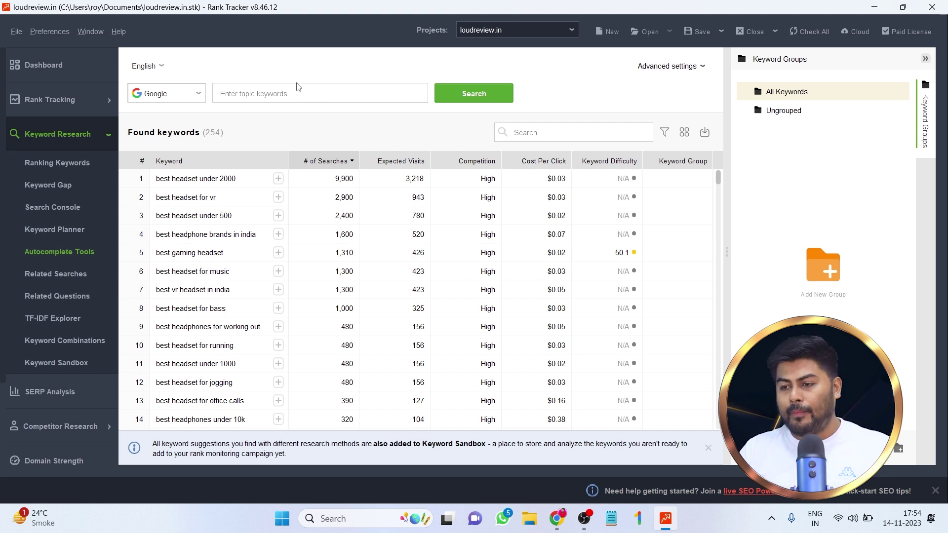
type("best headp")
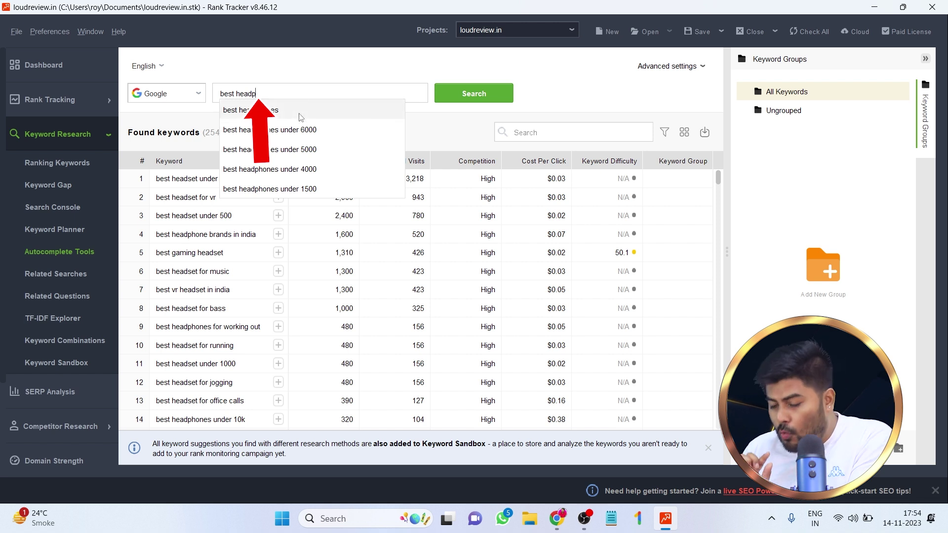
left_click(299, 117)
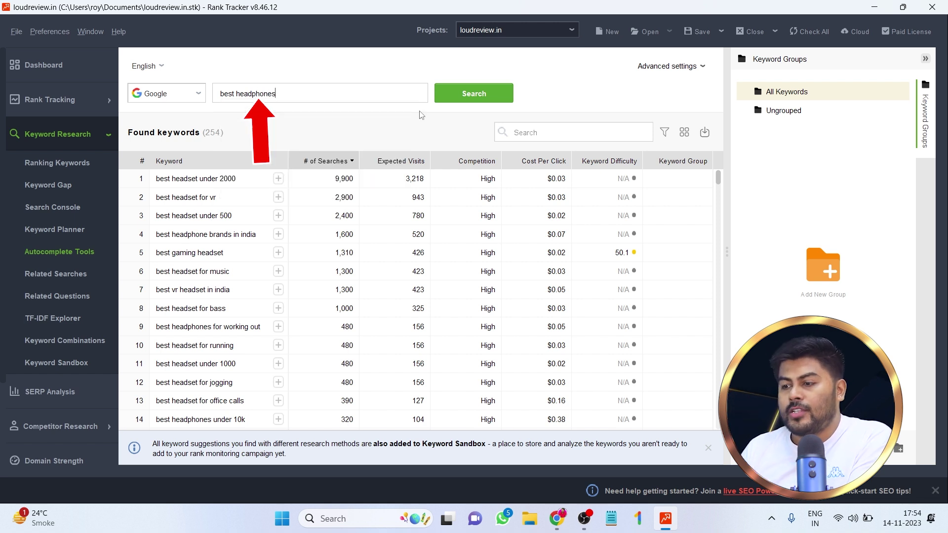
left_click(474, 94)
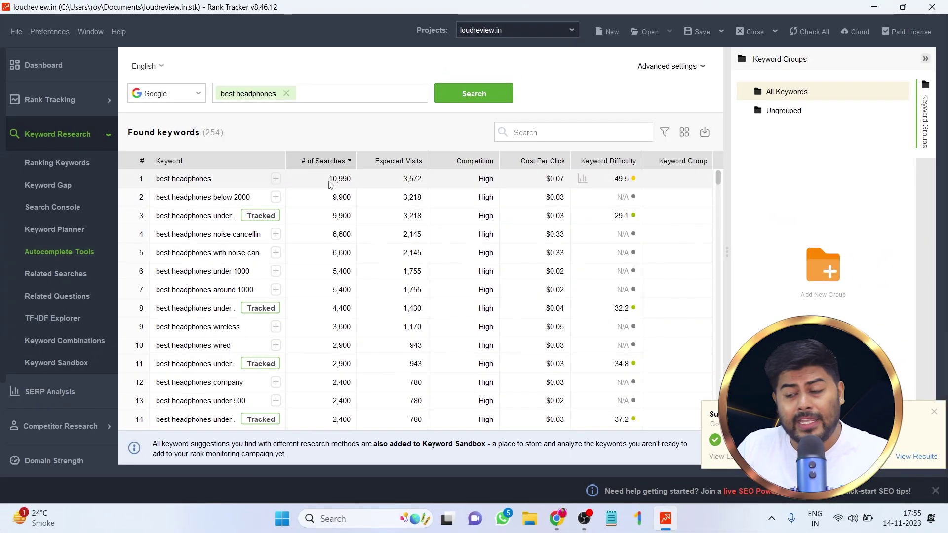
Examine the found keywords and compare their search numbers from the start to the end of the list.
mouse_move(327, 169)
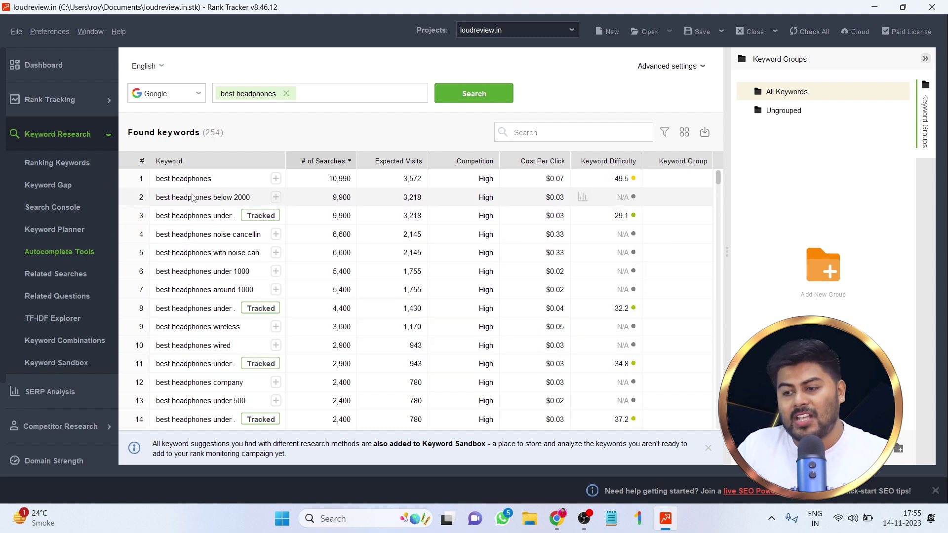
scroll(171, 340, "down", 1)
scroll(172, 339, "down", 5)
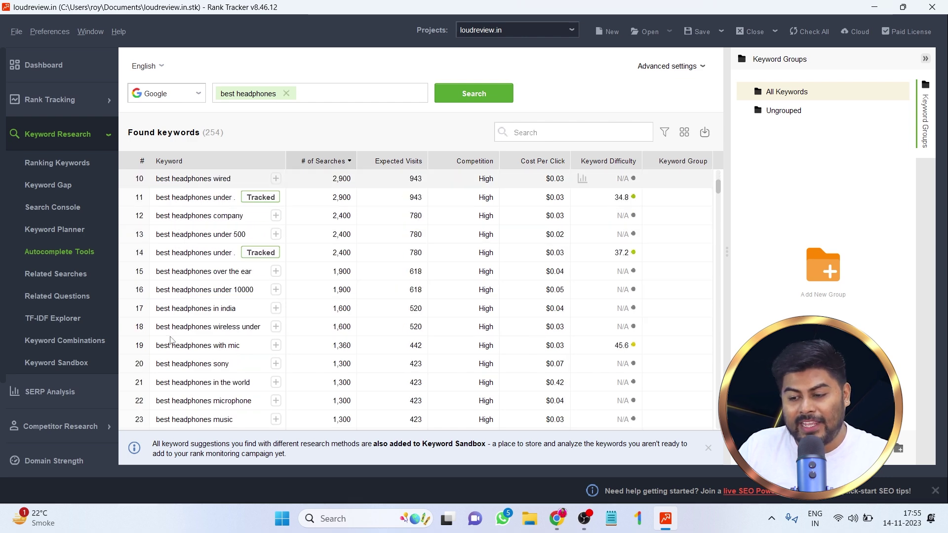
scroll(171, 339, "up", 5)
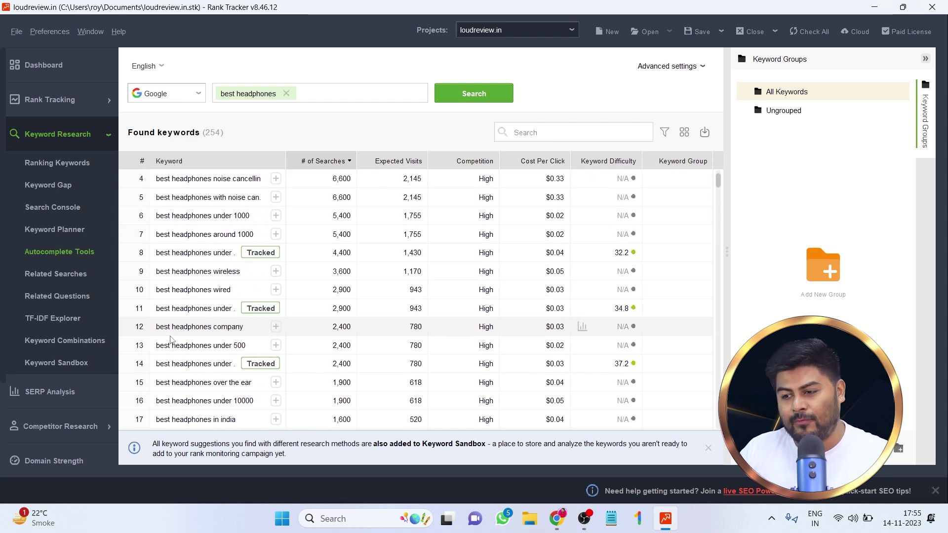
scroll(199, 319, "up", 1)
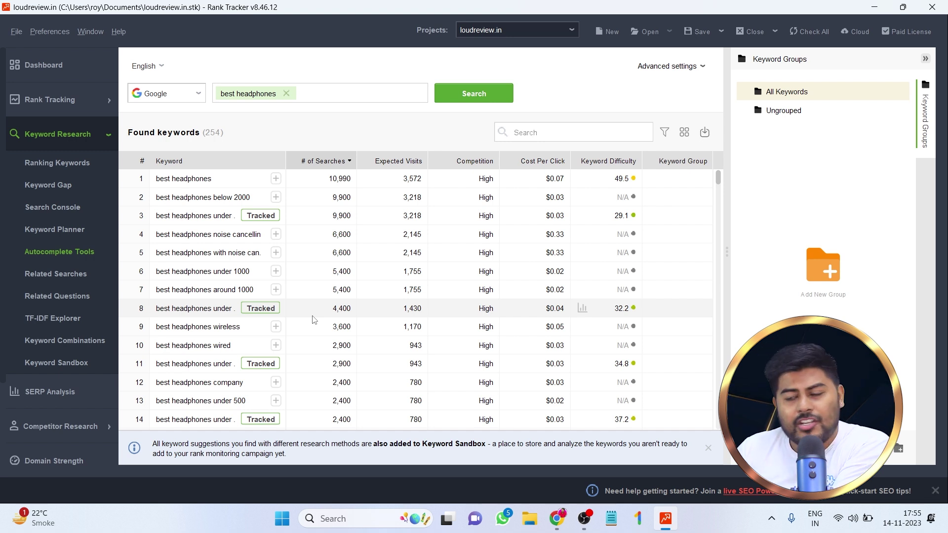
scroll(329, 281, "down", 2)
scroll(329, 281, "up", 2)
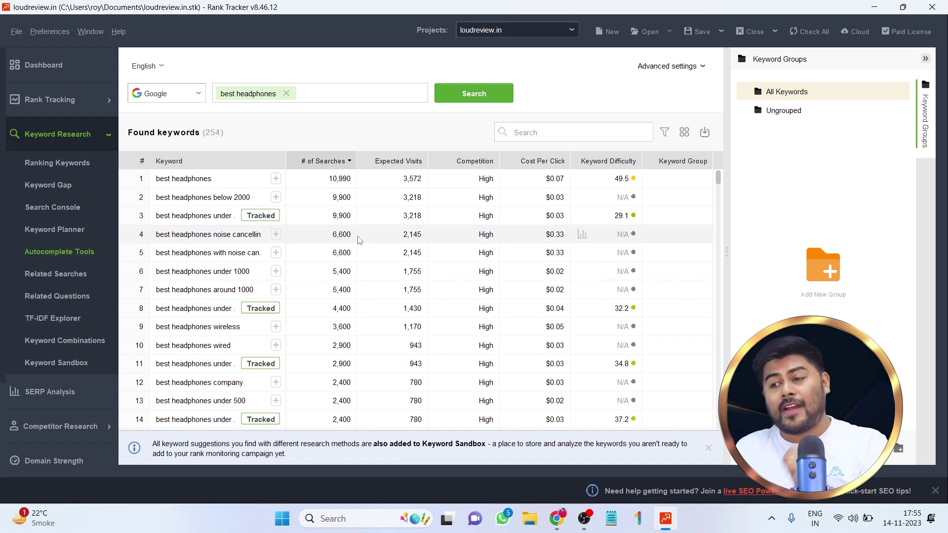
left_click_drag(717, 178, 717, 422)
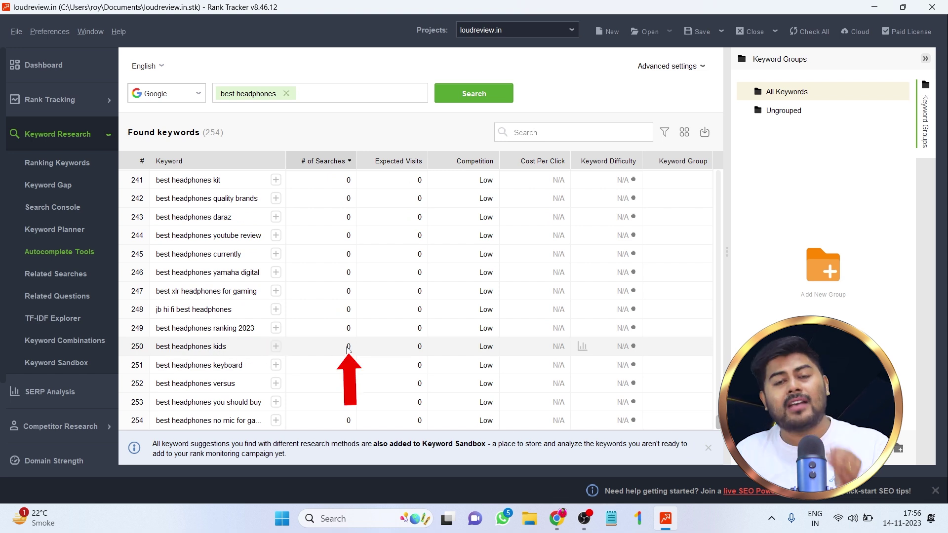
scroll(348, 351, "up", 14)
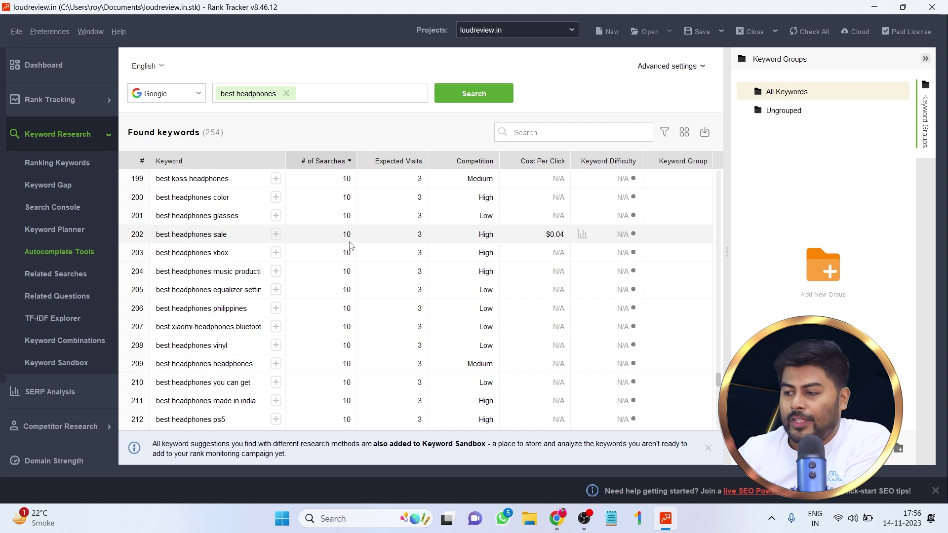
left_click_drag(717, 380, 716, 179)
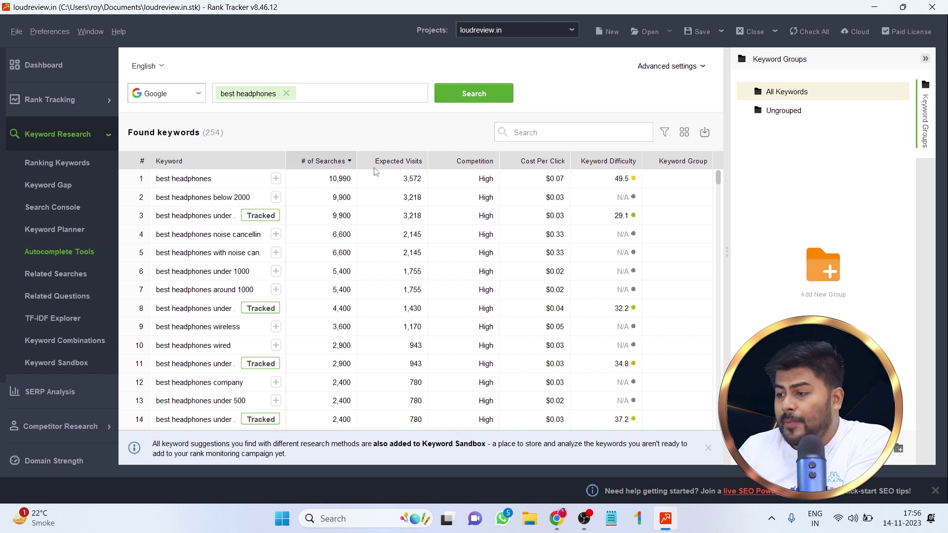
Create a filter condition on the found keywords for # of Searches more than 500.
left_click(665, 132)
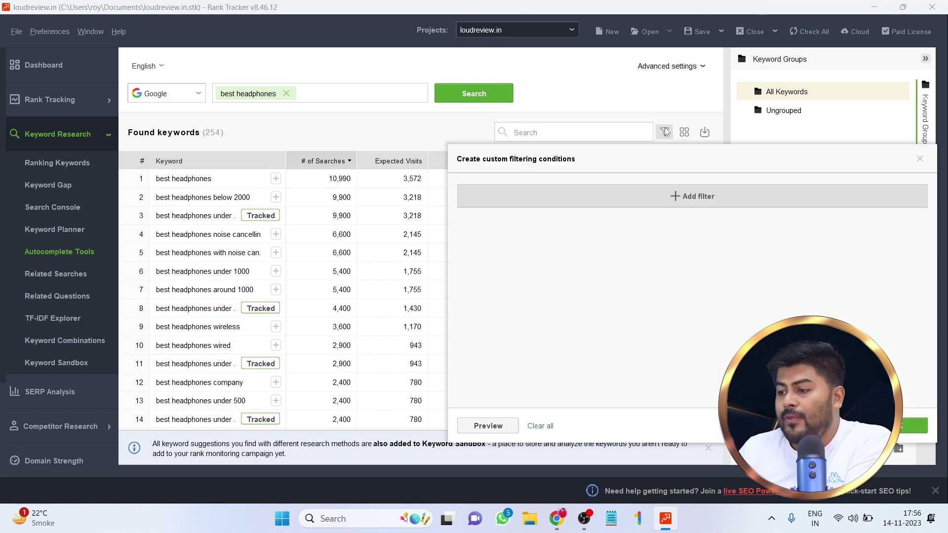
left_click(685, 196)
left_click(496, 191)
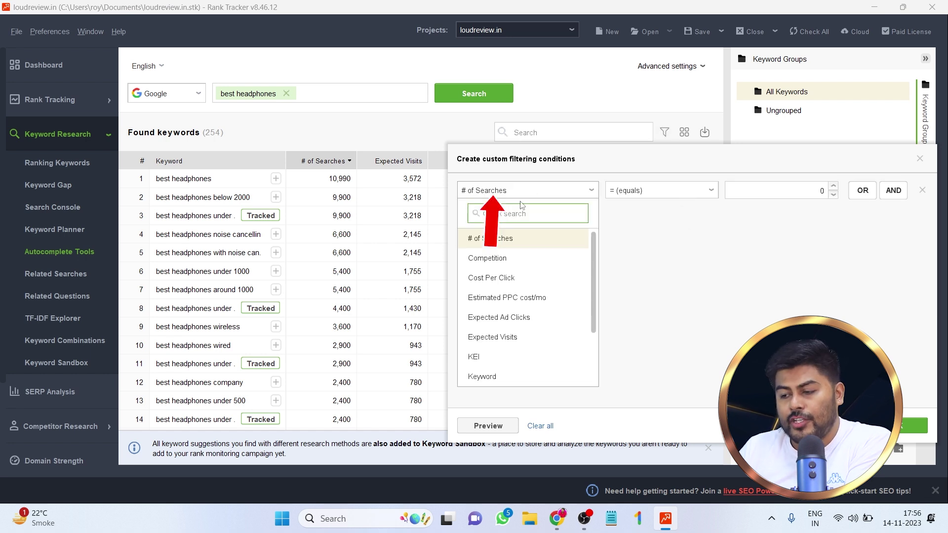
left_click(642, 196)
left_click(642, 195)
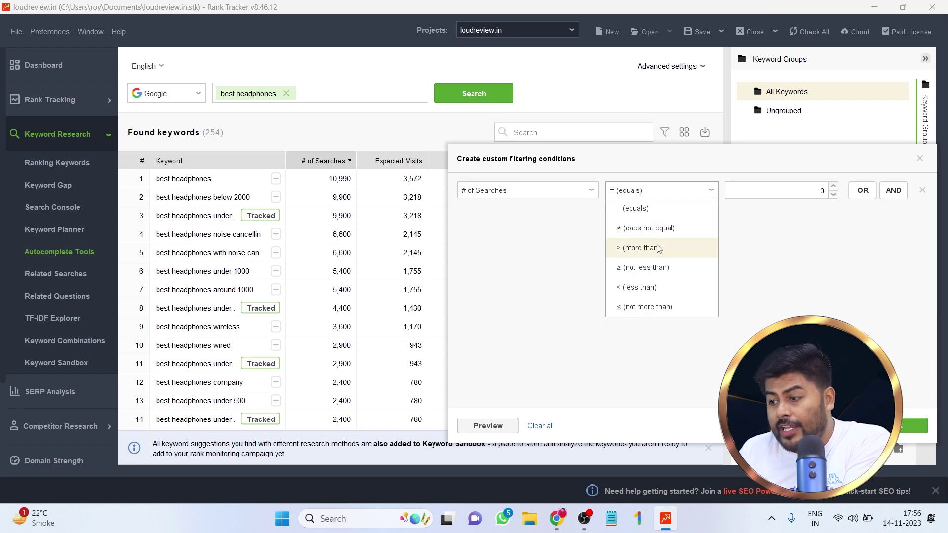
left_click(639, 246)
left_click(749, 188)
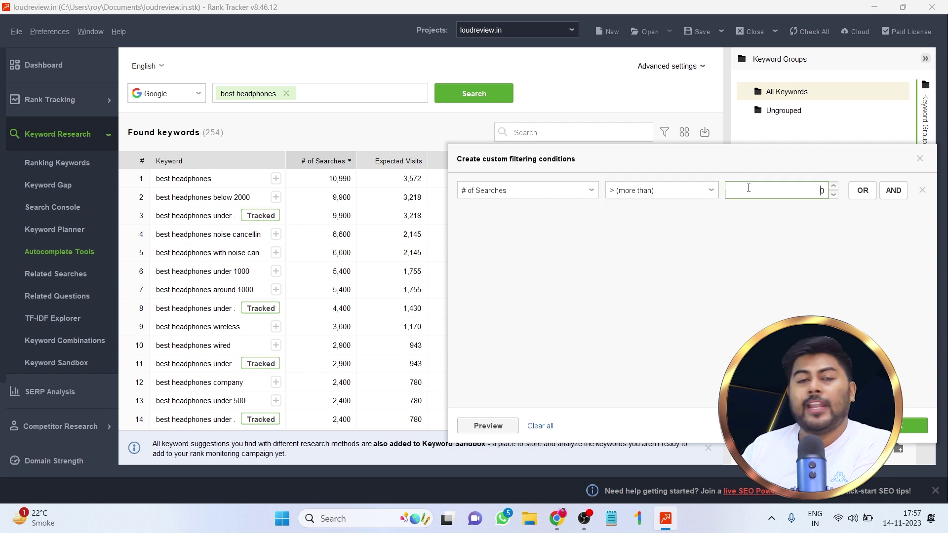
type("500")
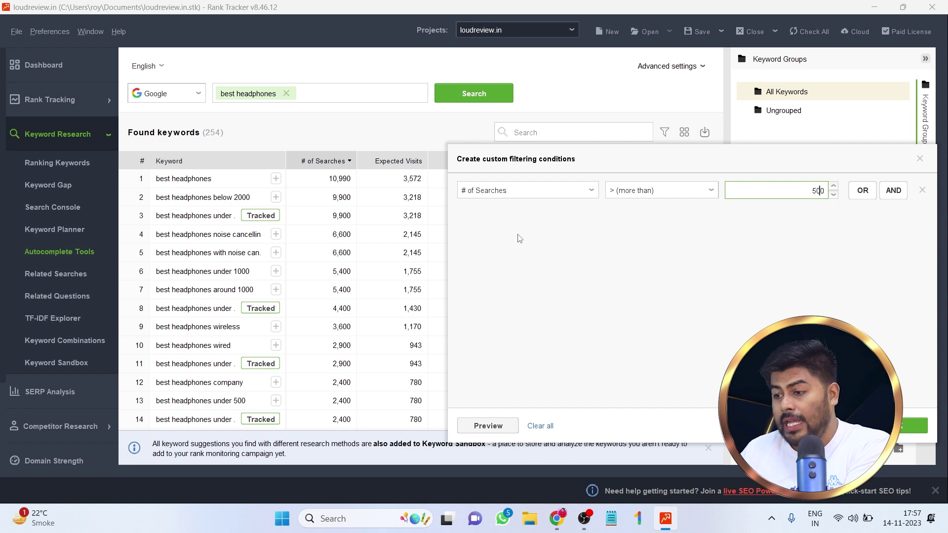
Add an AND condition for Competition less than 30 and apply the filter to the found keywords.
left_click(893, 190)
left_click(509, 304)
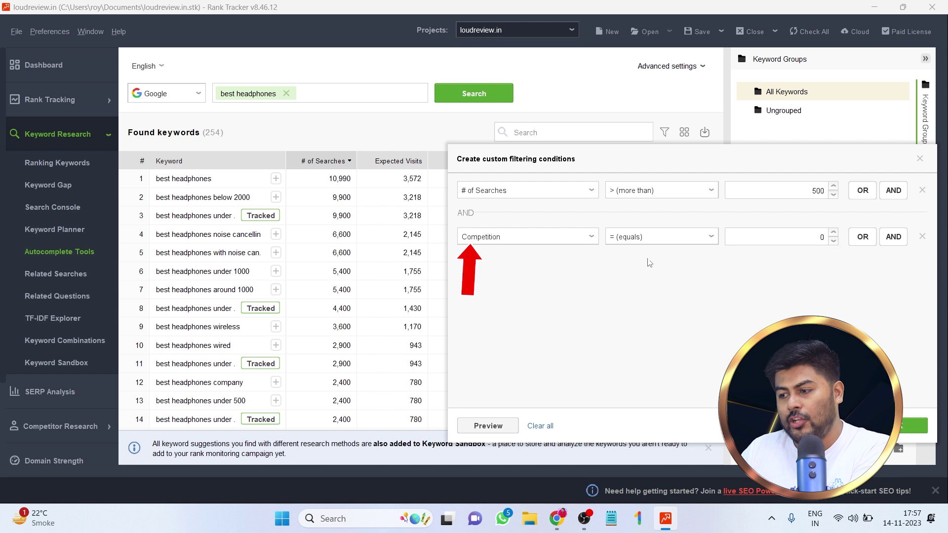
left_click(661, 237)
left_click(637, 330)
left_click(806, 240)
type("3")
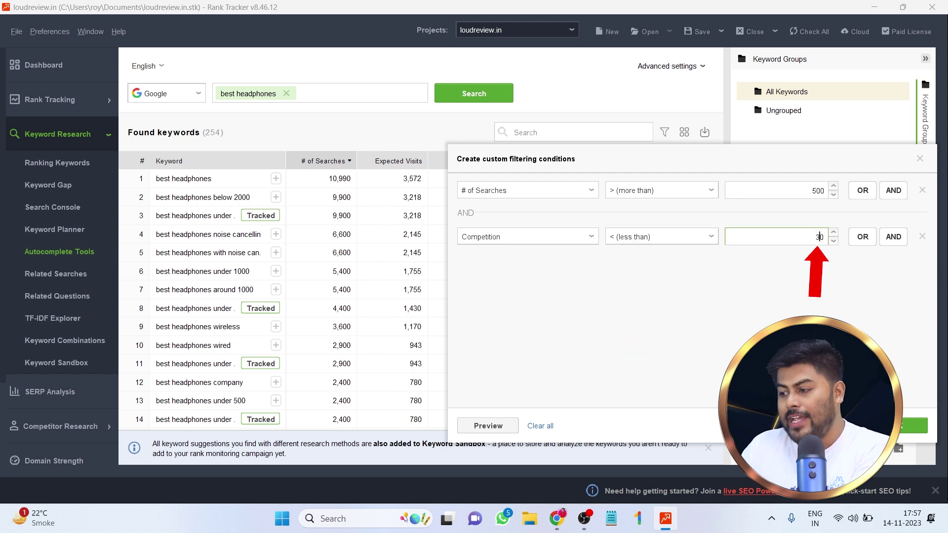
left_click(916, 426)
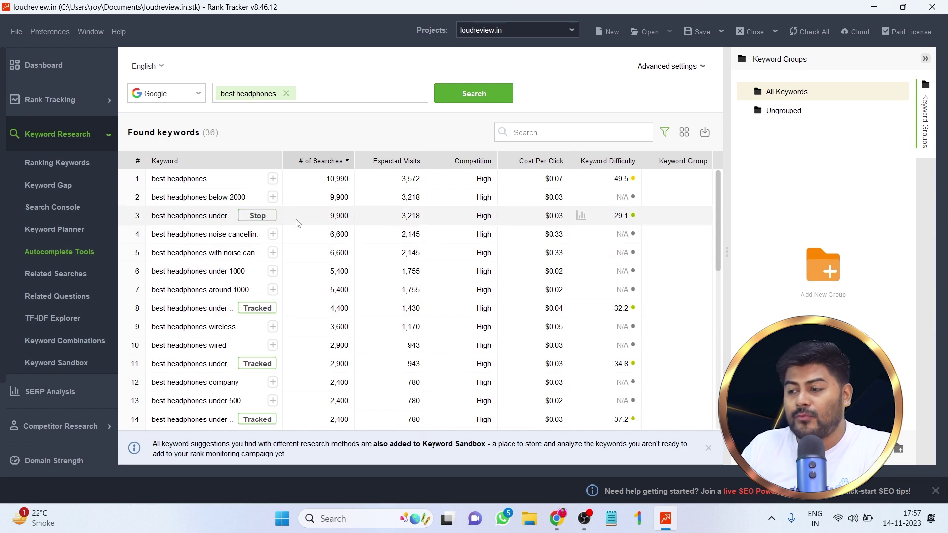
Change the filter's Competition condition to Keyword Difficulty less than 30 and apply it.
scroll(335, 368, "down", 8)
scroll(334, 368, "up", 8)
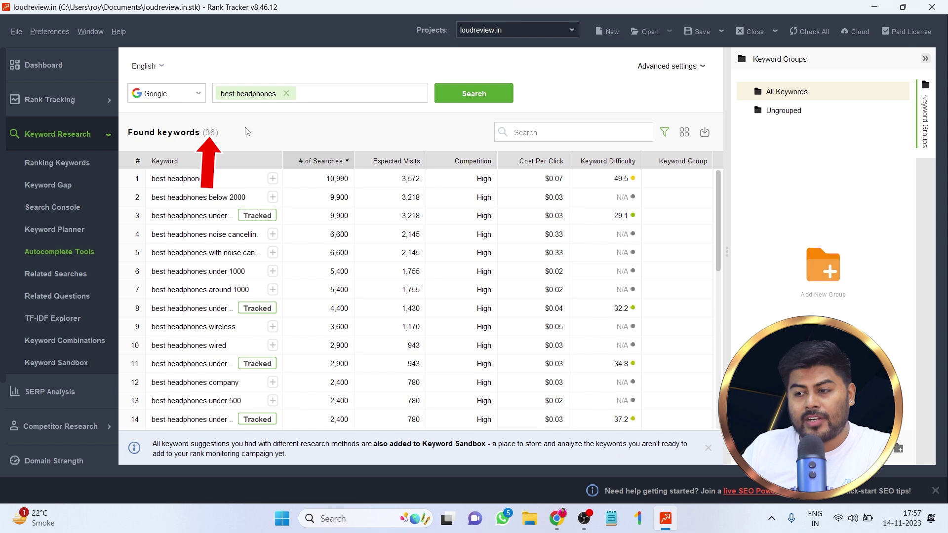
scroll(343, 278, "down", 2)
scroll(343, 278, "down", 6)
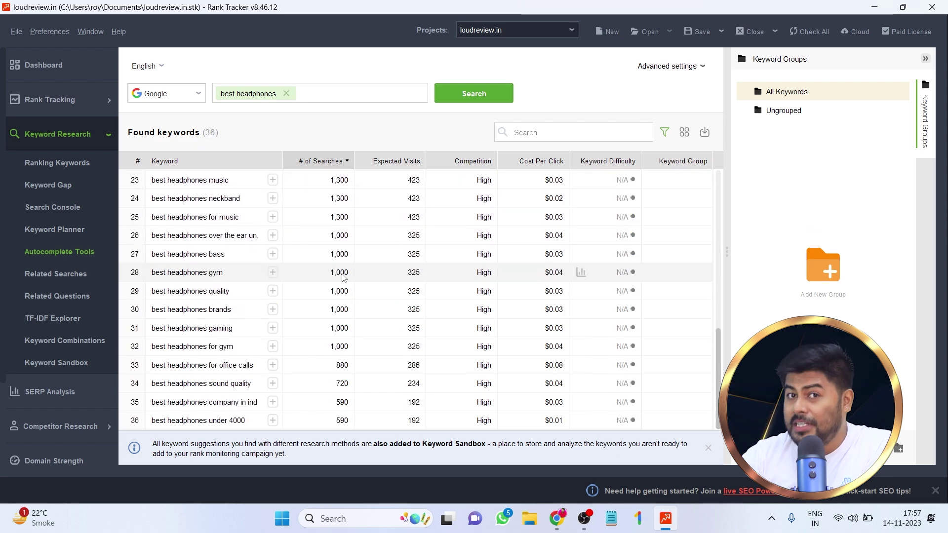
scroll(595, 250, "up", 10)
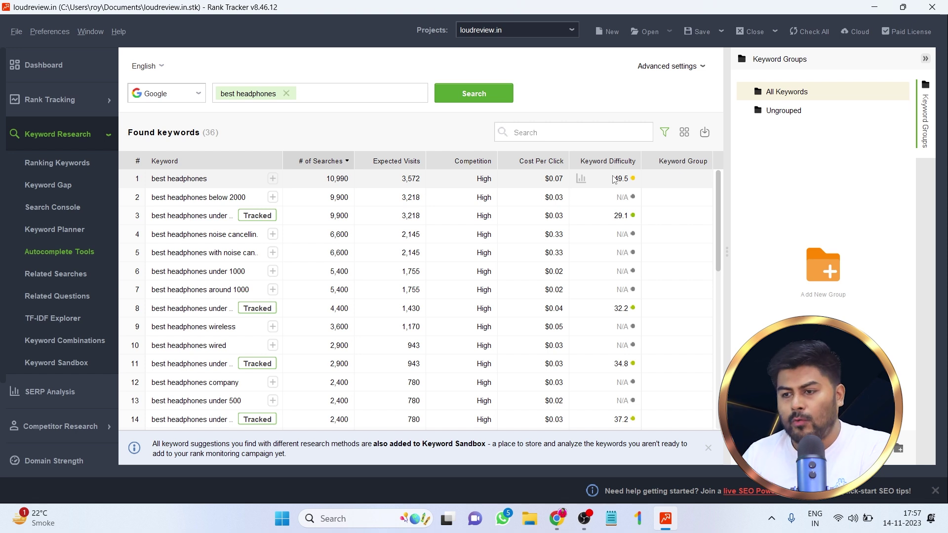
scroll(544, 326, "down", 2)
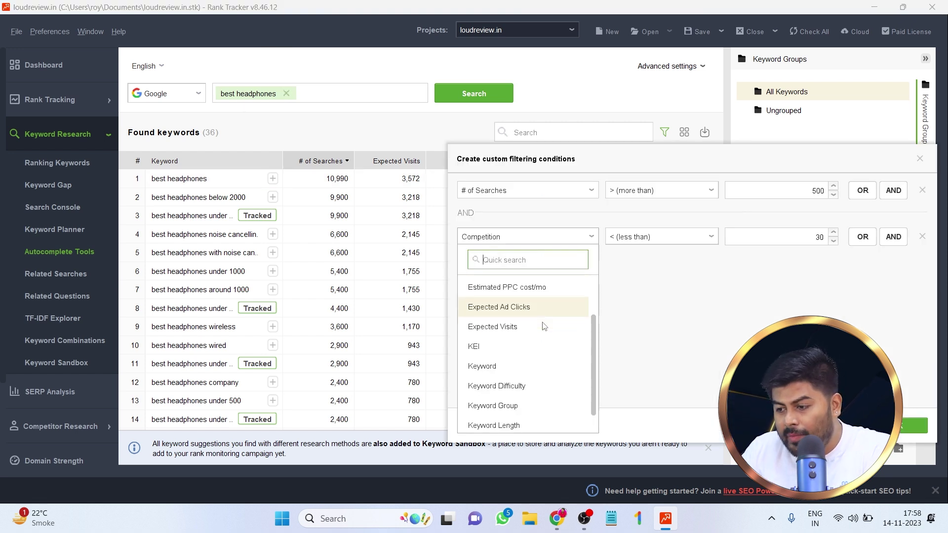
left_click(517, 388)
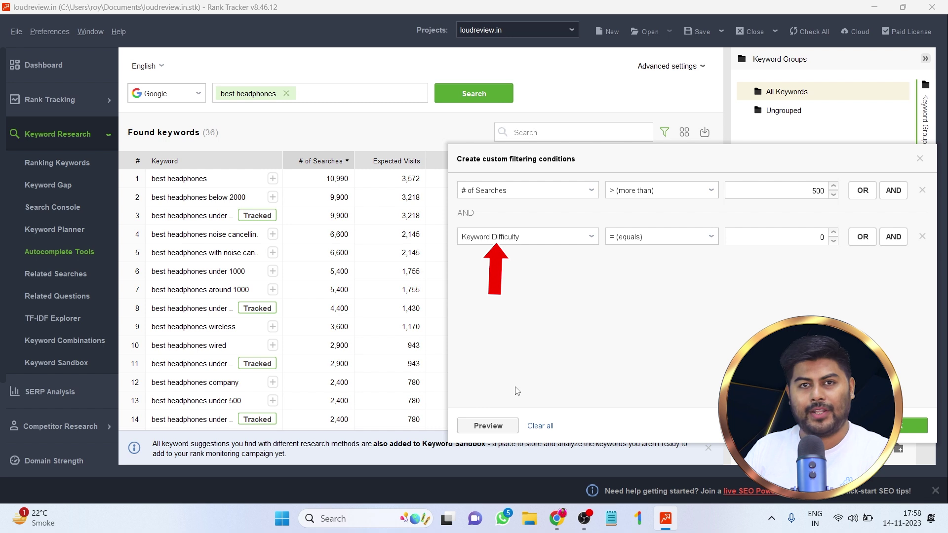
left_click(648, 238)
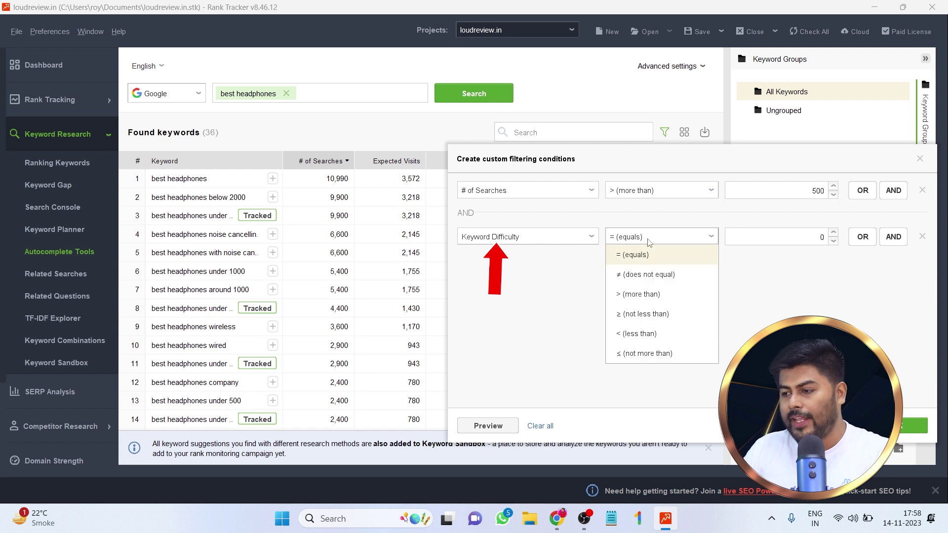
left_click(663, 335)
left_click(807, 238)
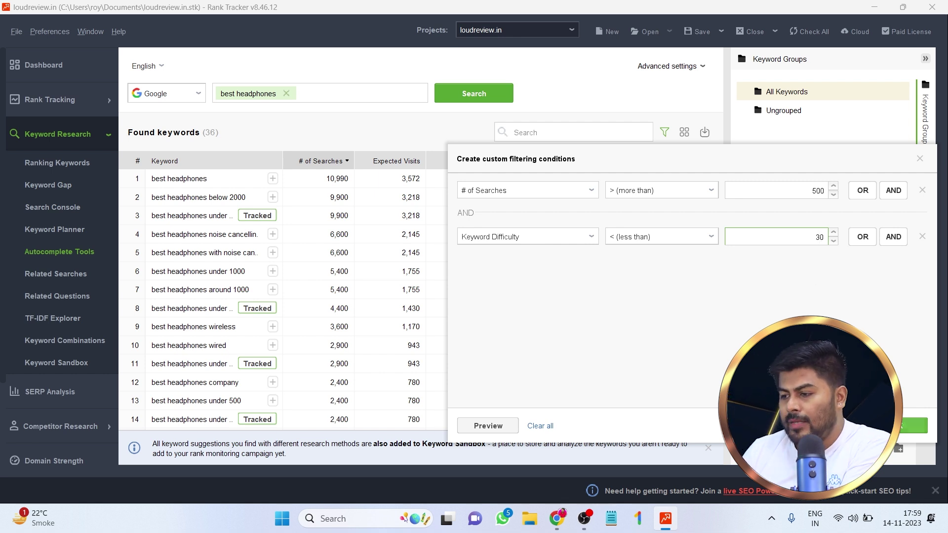
key("Return")
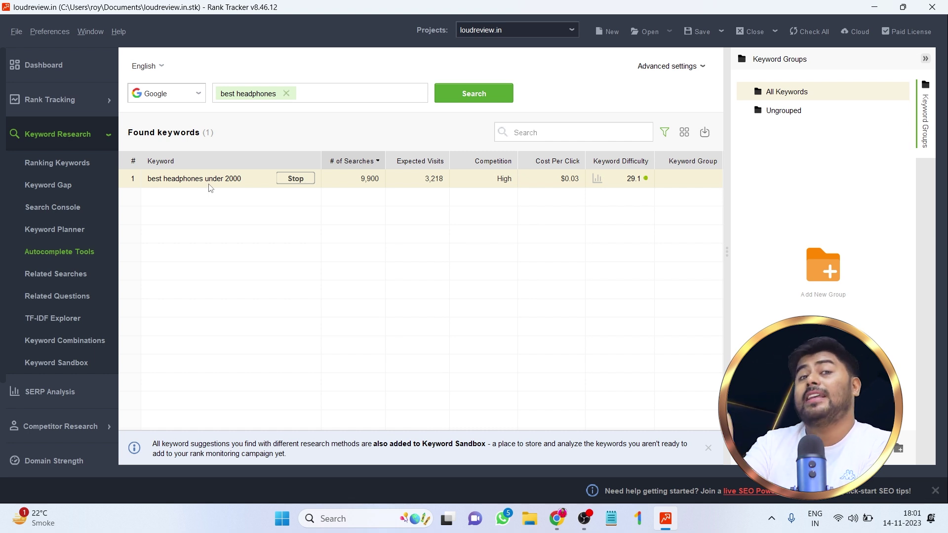
Replace the topic keyword in Related Searches with "best headphones under 2000" and run the Google search.
left_click(75, 273)
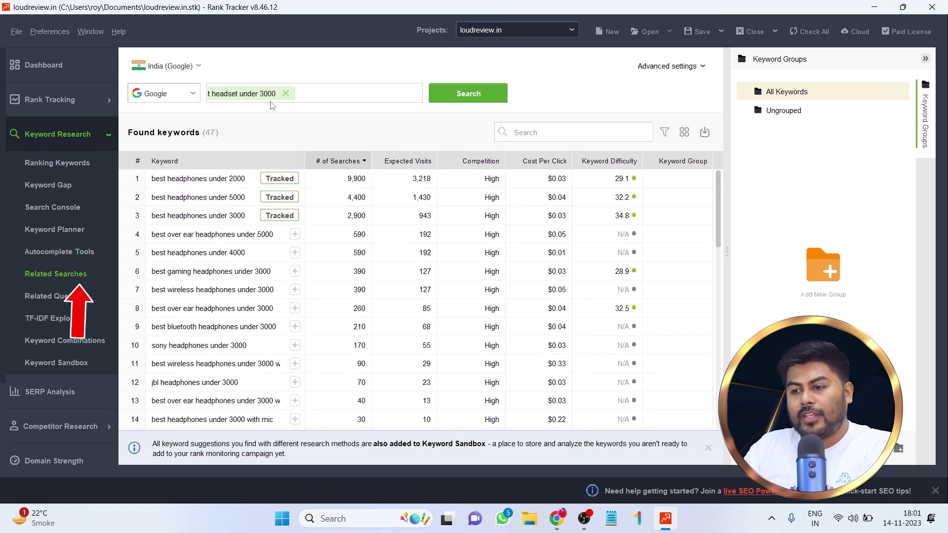
left_click(285, 93)
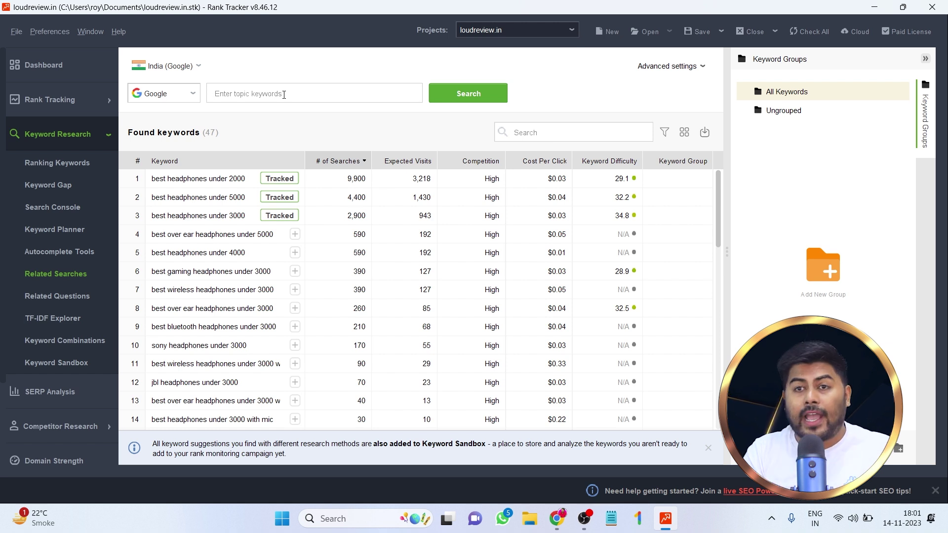
type("best ")
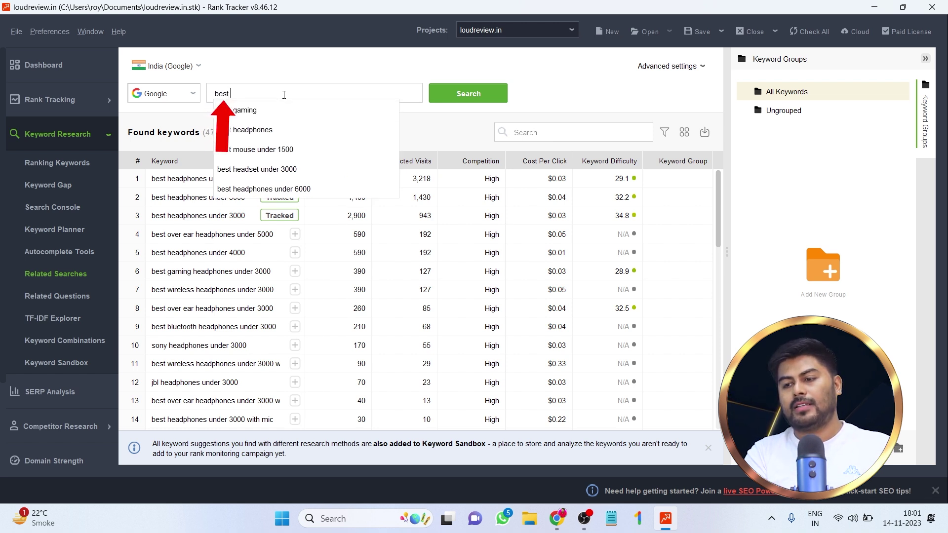
type("headphones under 2000")
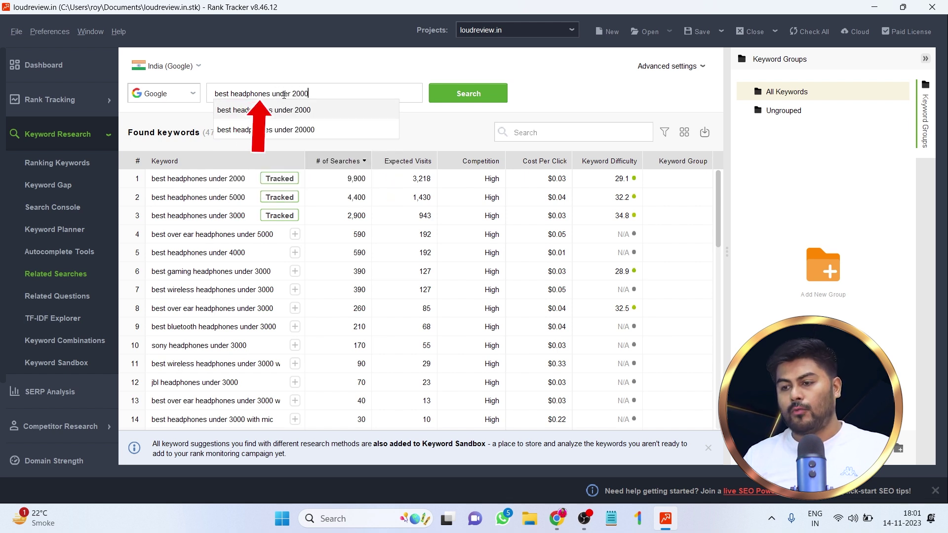
key("Return")
left_click(460, 86)
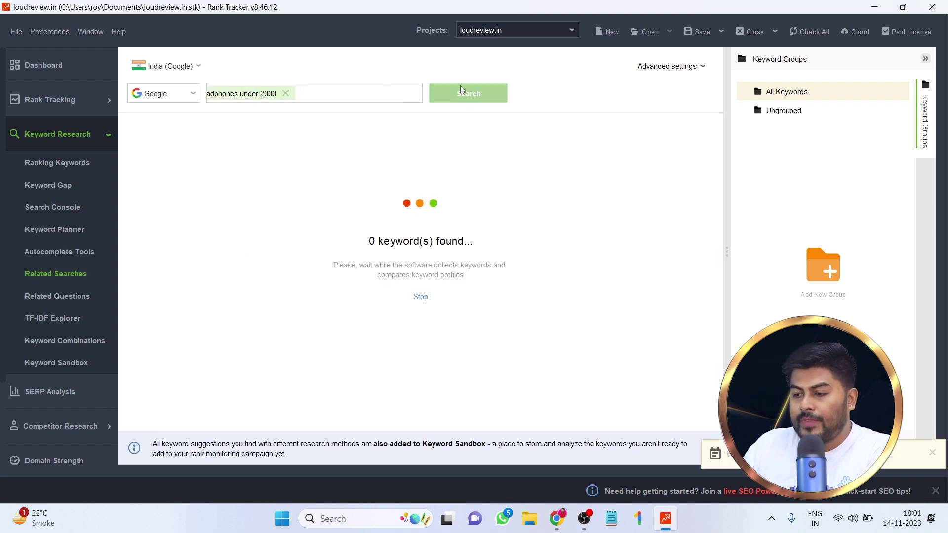